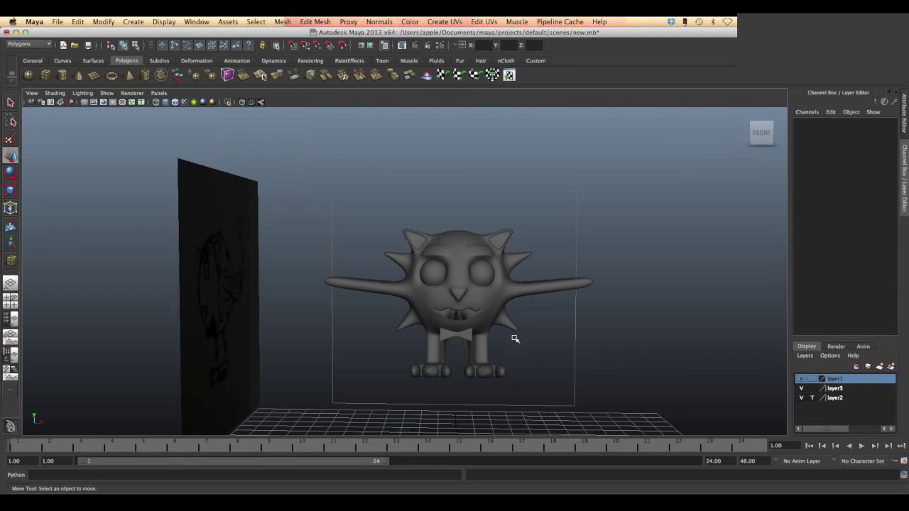
Step: Clear the selection and marquee-select the whole cat character mesh, pCube1
click(305, 203)
drag(386, 284, 562, 392)
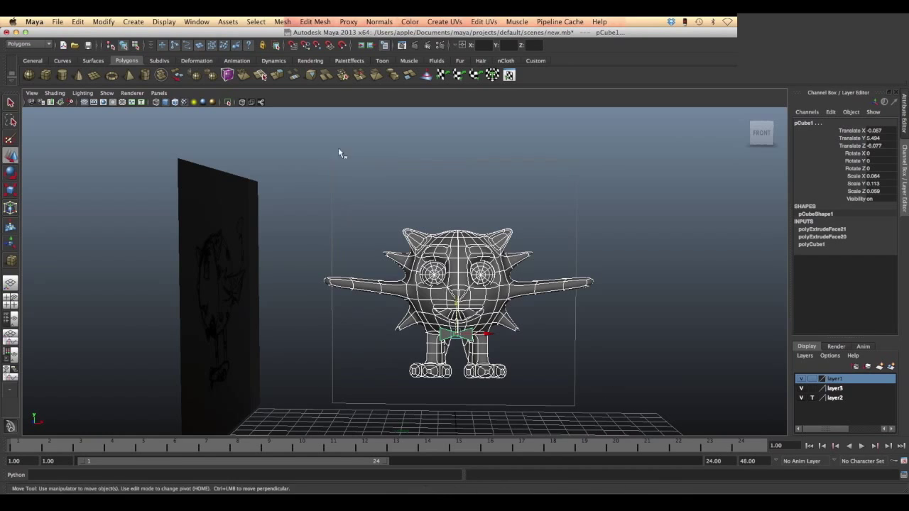
click(416, 45)
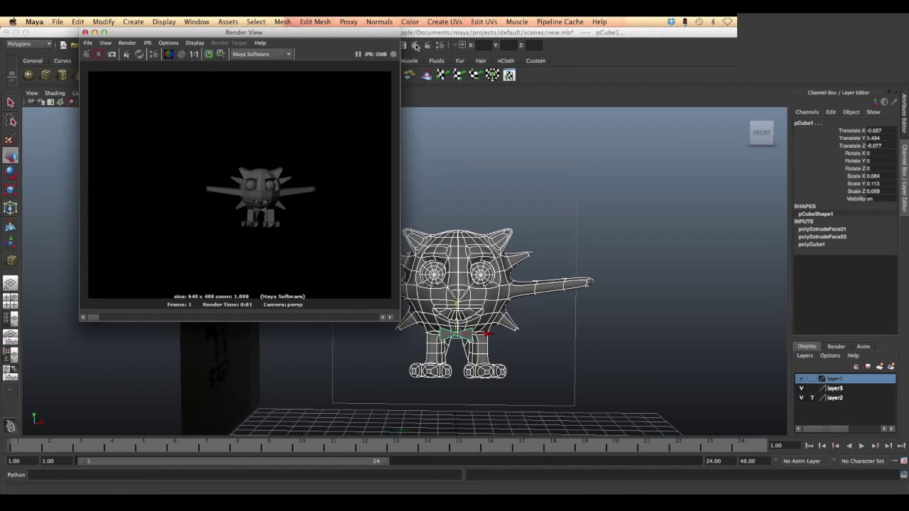
click(289, 55)
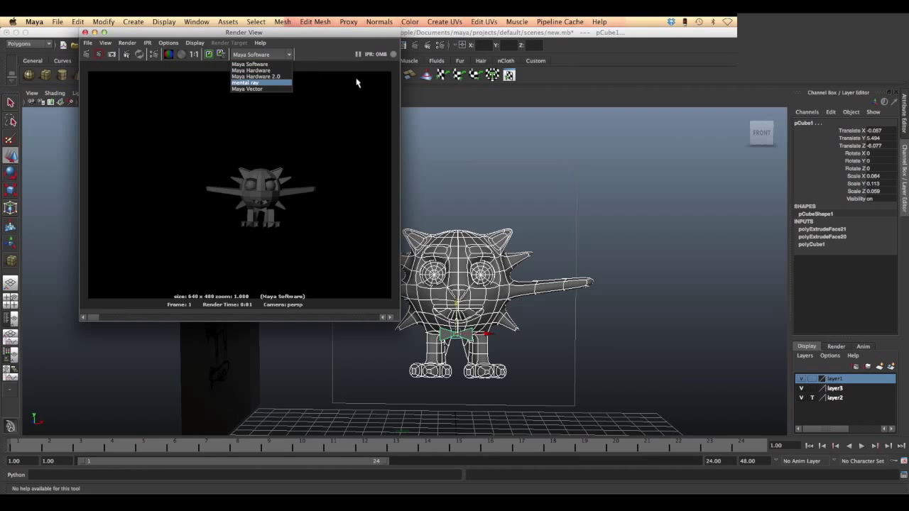
click(628, 79)
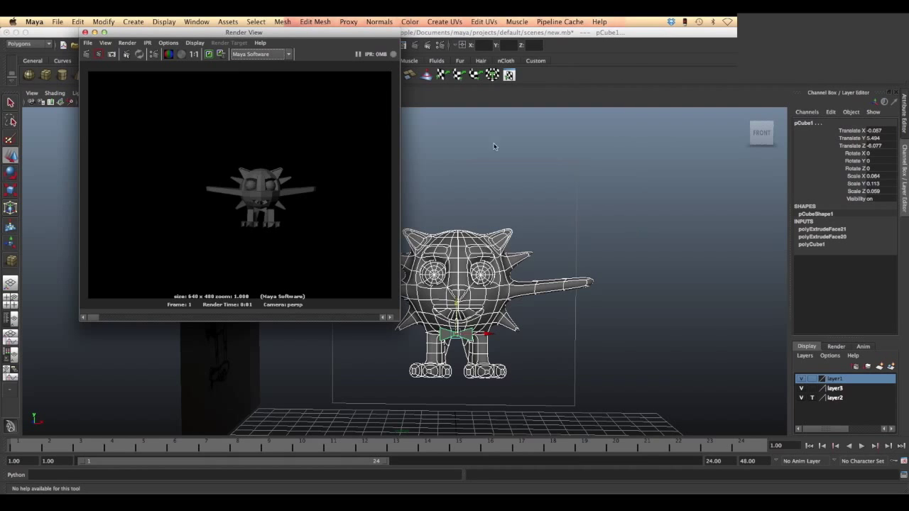
Step: Reselect the cat mesh and press 1 to turn off smooth preview, showing its blocky form
click(85, 32)
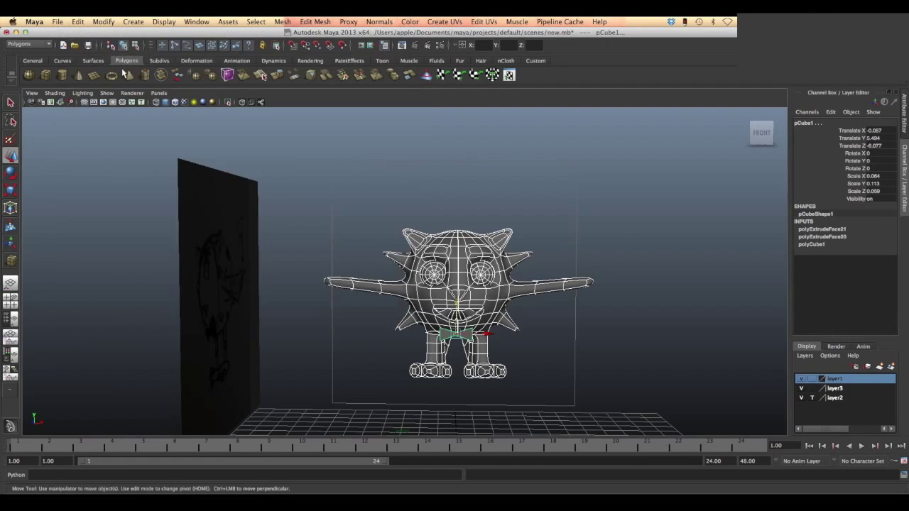
click(279, 218)
key(5)
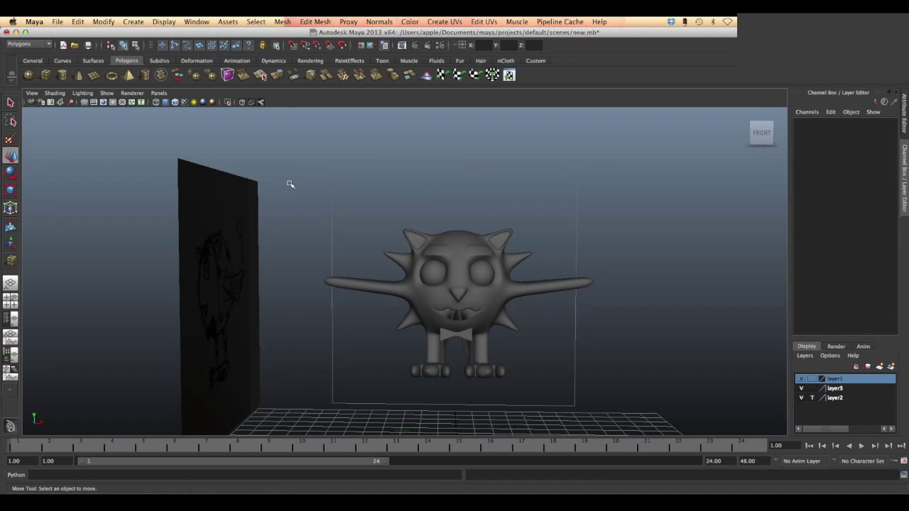
drag(321, 203, 594, 395)
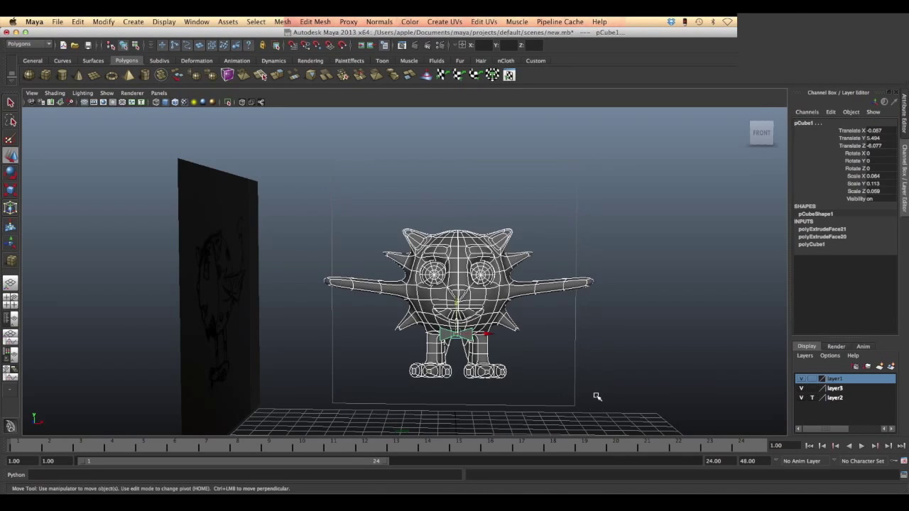
key(1)
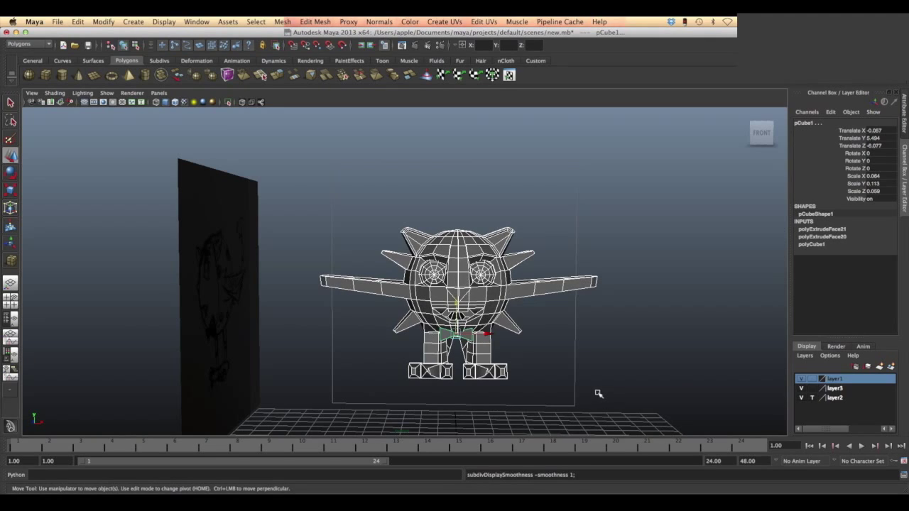
click(594, 376)
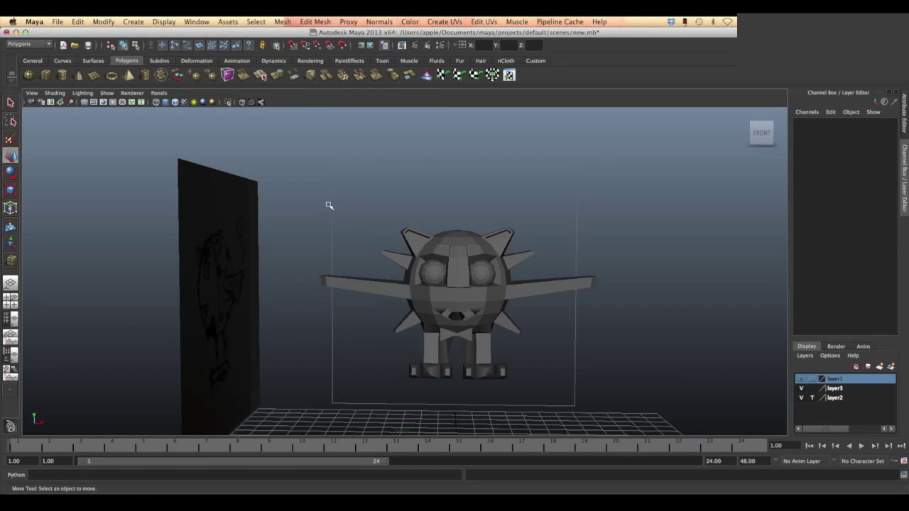
drag(315, 194, 595, 389)
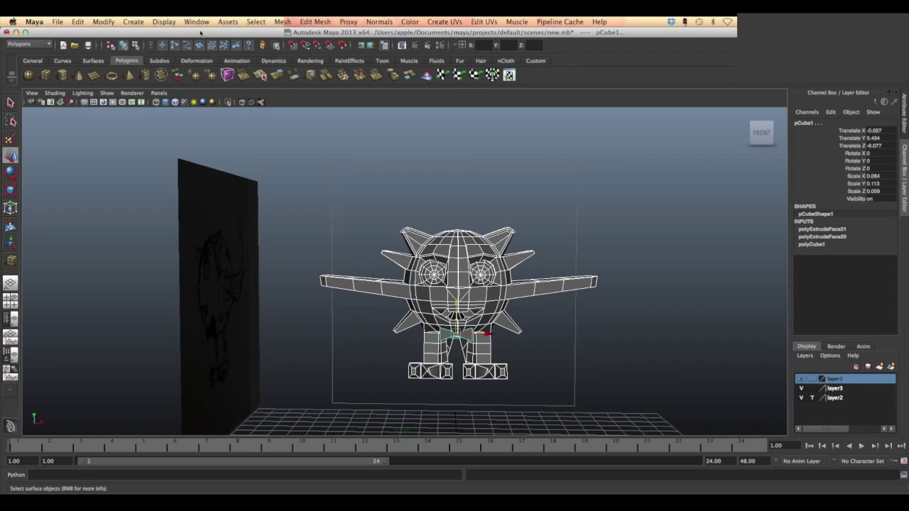
click(284, 21)
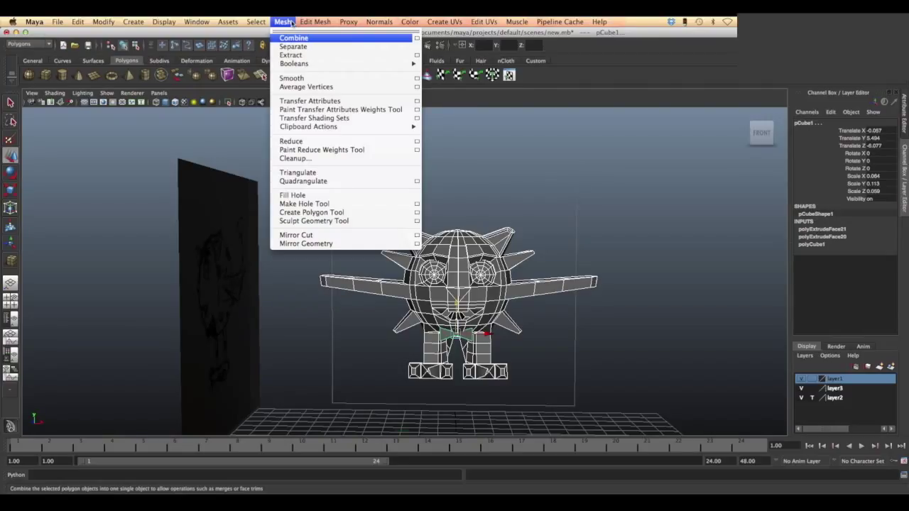
Step: Apply Mesh > Smooth to pCube1 so it becomes subdivided and rounded, then deselect
click(316, 79)
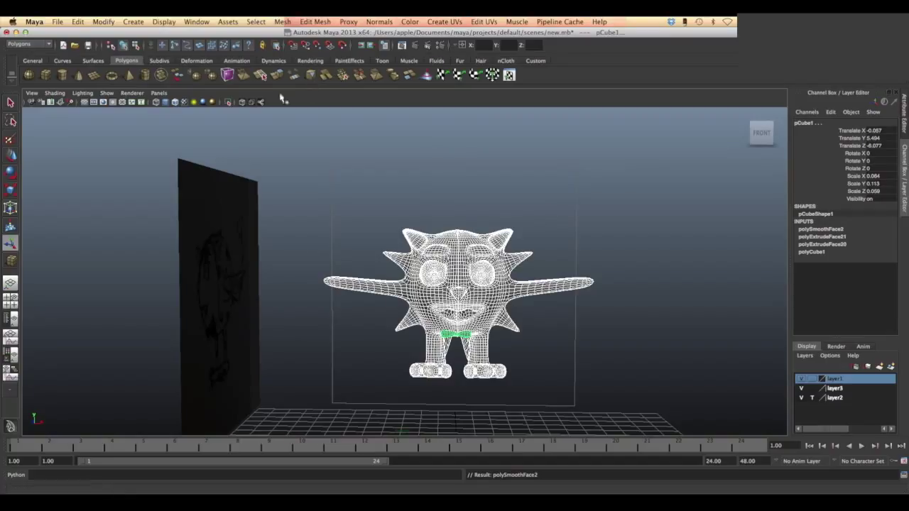
click(296, 219)
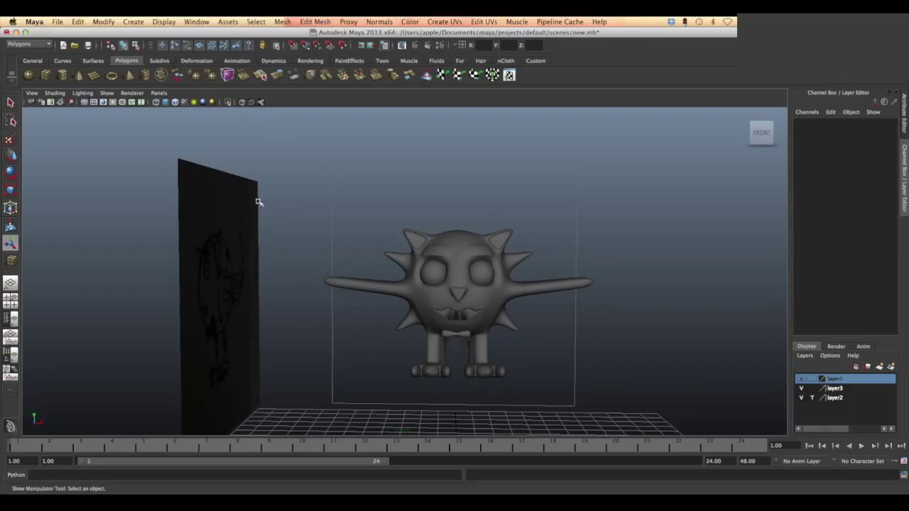
Step: Move the bow tie sideways to Translate X 0.003, centring it under the cat's mouth
key(z)
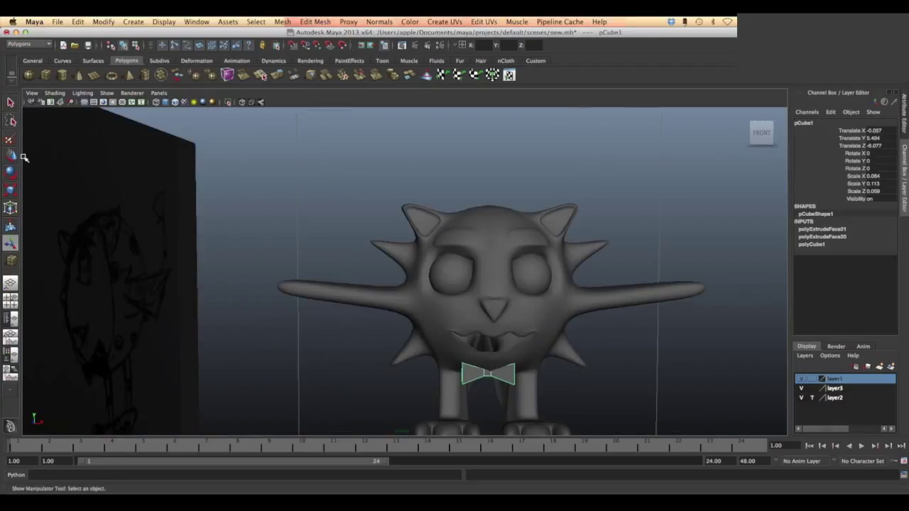
click(11, 156)
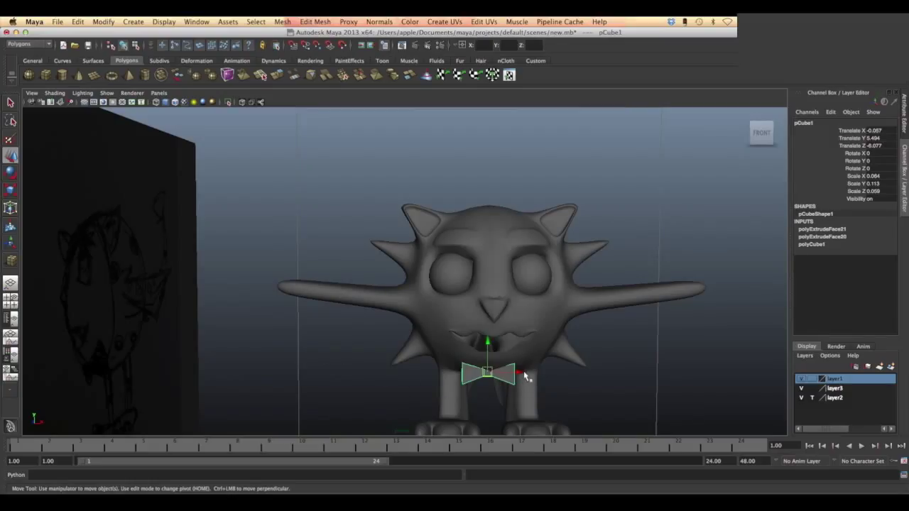
drag(522, 373, 523, 374)
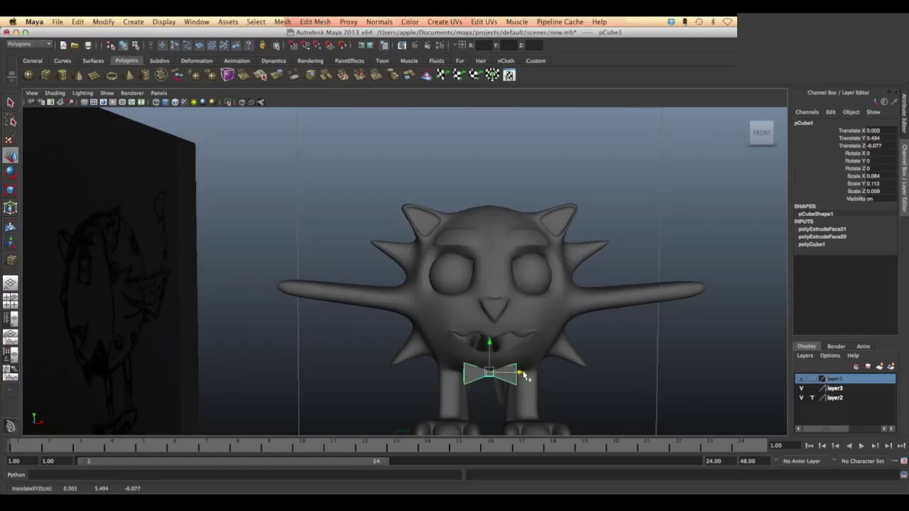
click(608, 372)
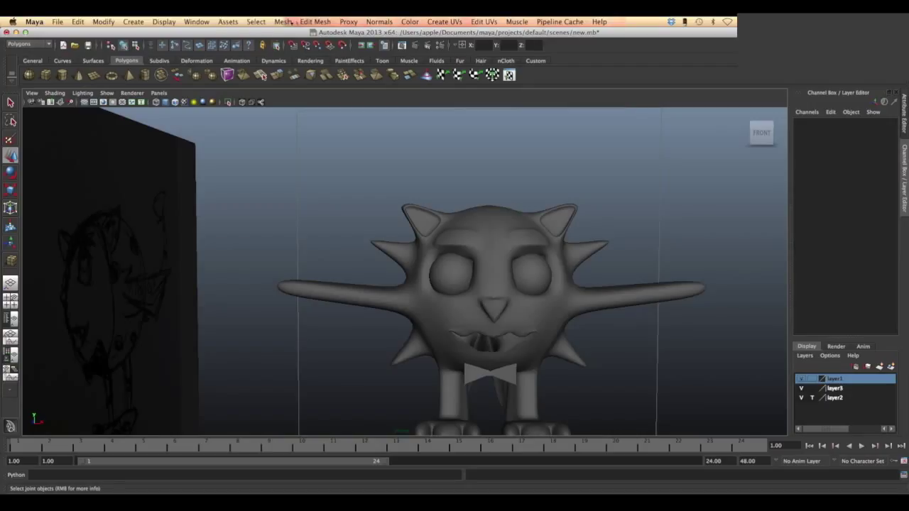
Step: Render the current frame at 640 x 480, switch the renderer to mental ray, and re-render
click(415, 49)
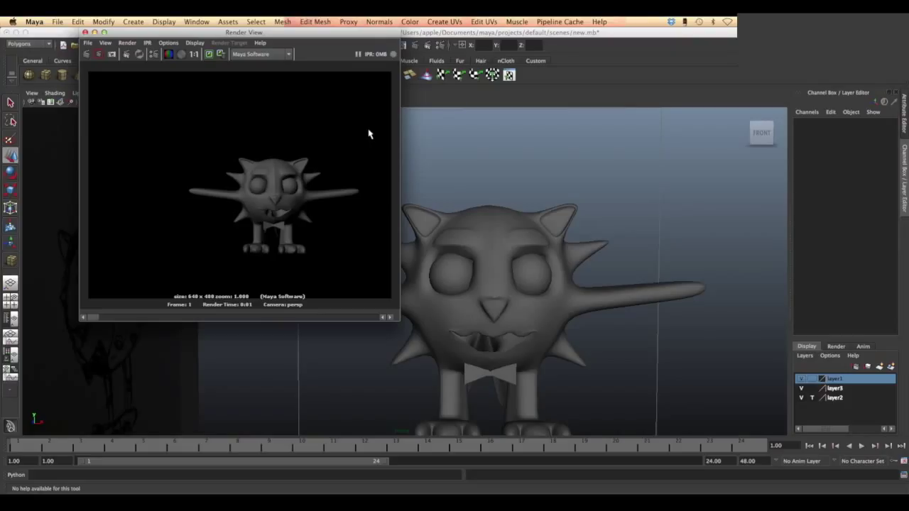
click(290, 55)
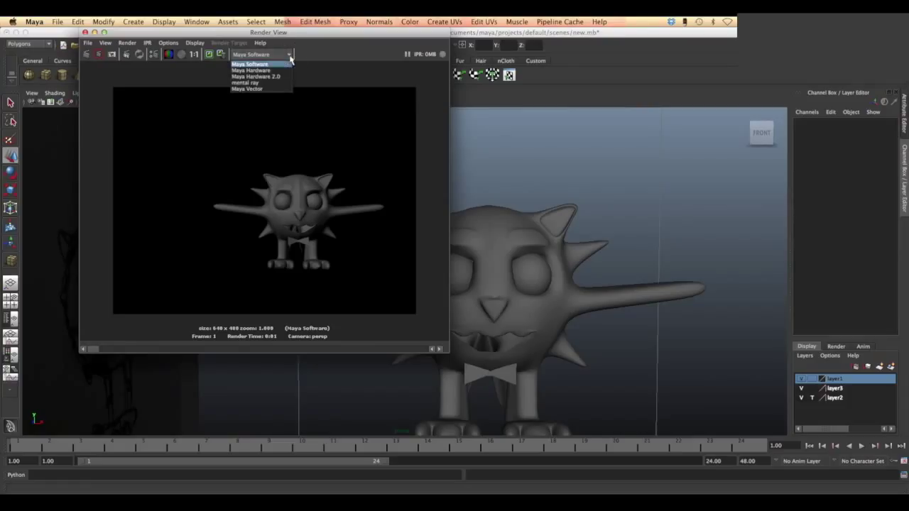
click(264, 83)
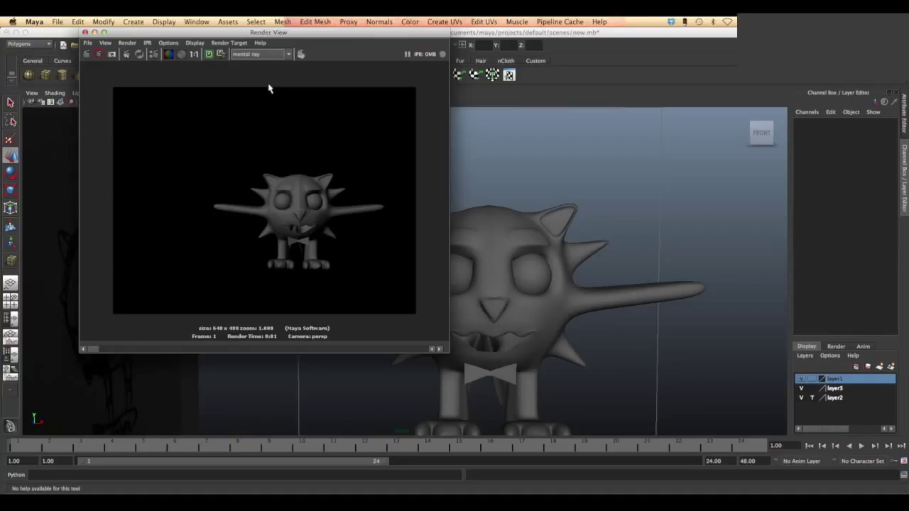
click(85, 55)
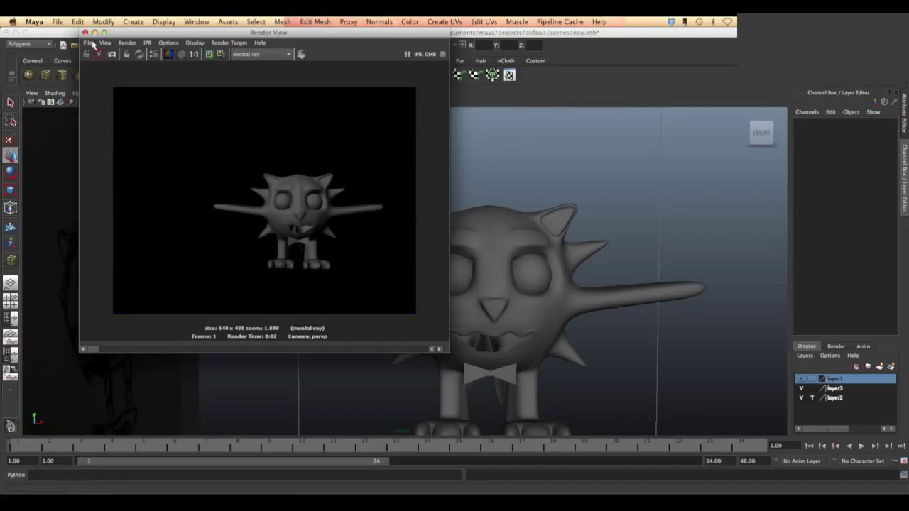
Step: Open the Render View's File menu on the finished mental ray image
click(88, 42)
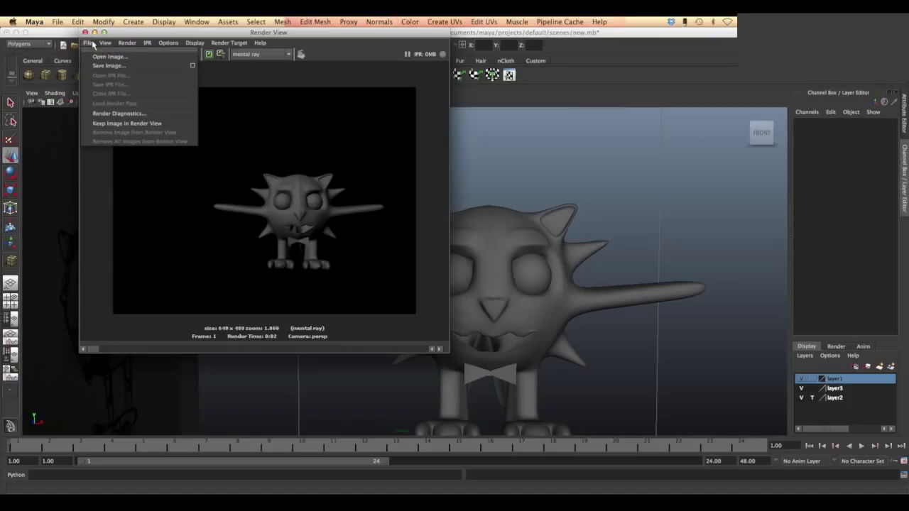
Step: Save the rendered image with the file name 'render' in a Desktop folder
mouse_move(103, 43)
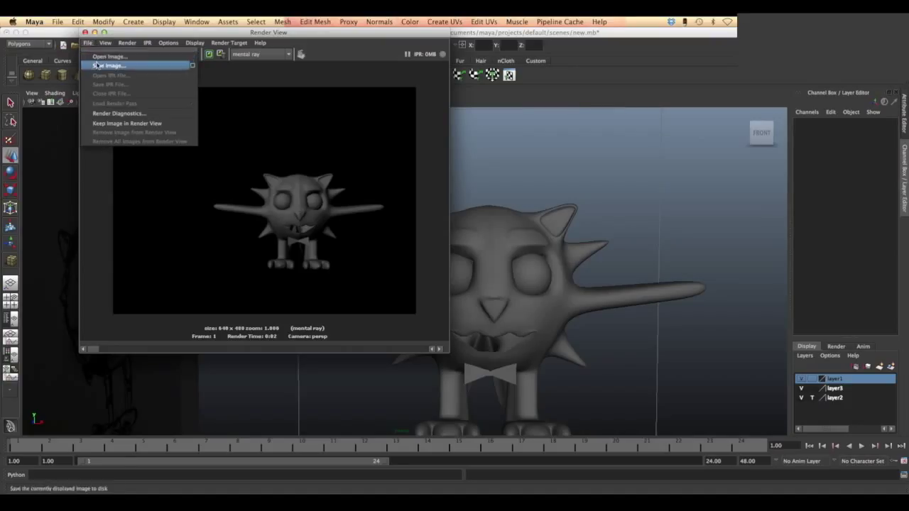
click(97, 64)
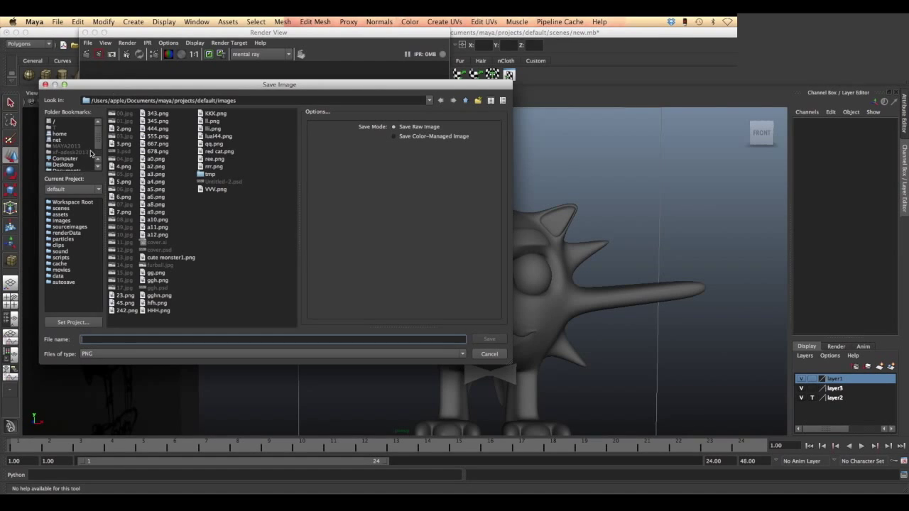
click(71, 164)
click(127, 152)
click(135, 339)
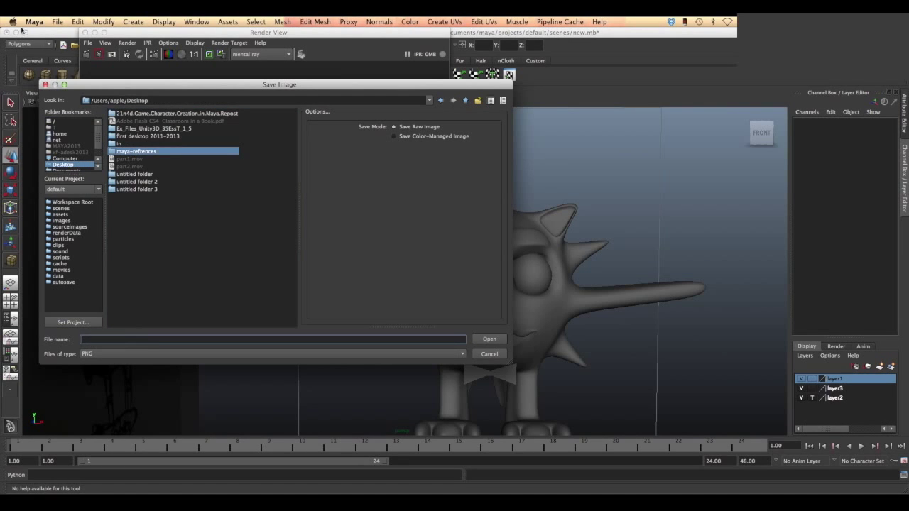
text(render)
click(499, 339)
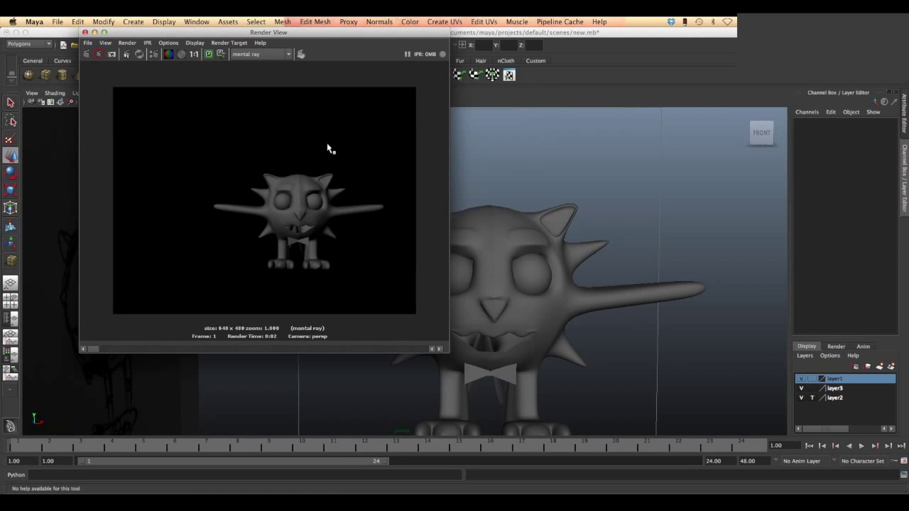
Step: Dismiss the Render View's Display menu and close the Render View window
click(194, 43)
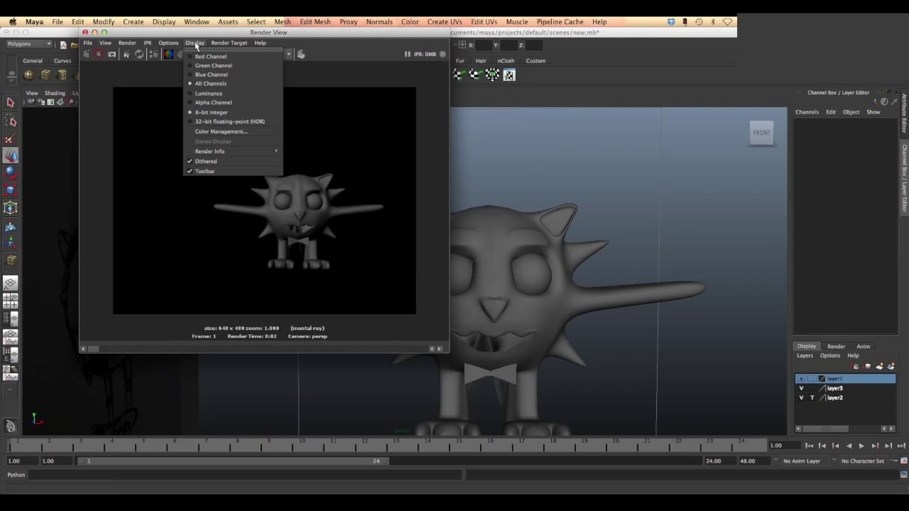
click(195, 44)
click(84, 33)
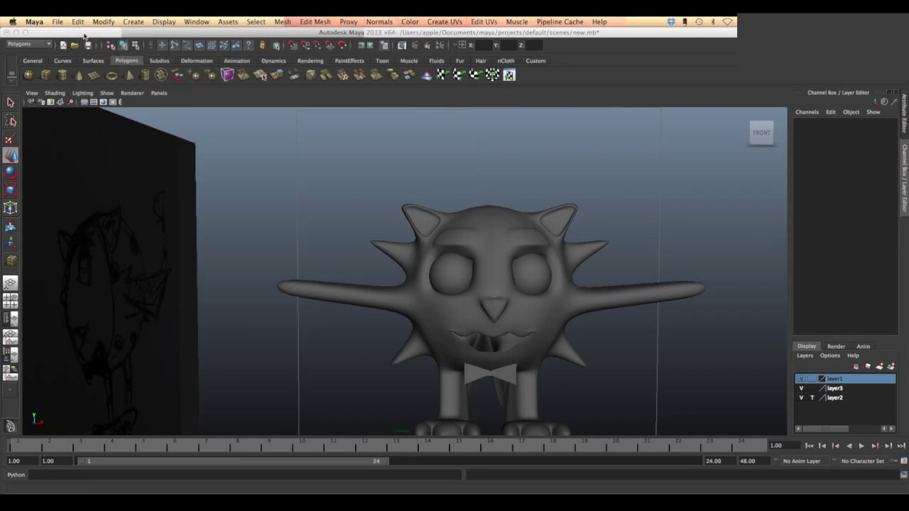
Step: Tumble to the left side view and change layer2's display type to show the cat sketch
alt+click(363, 244)
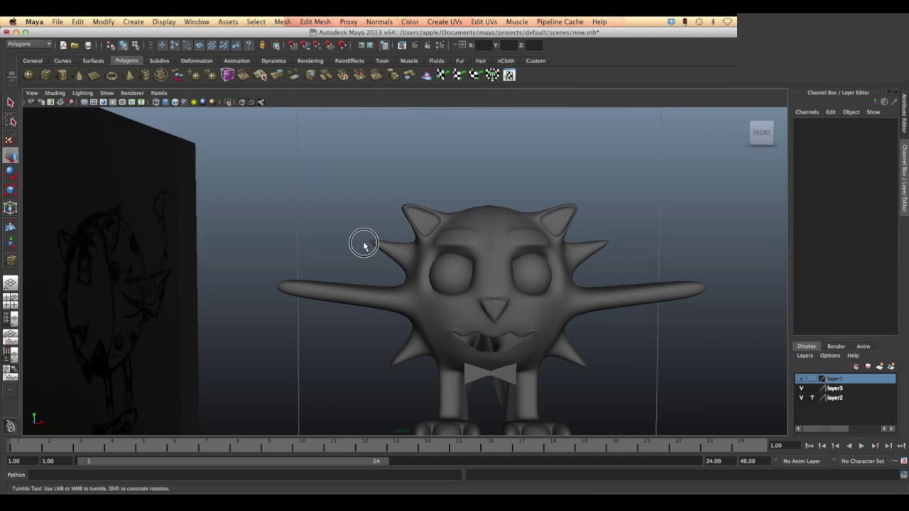
mouse_move(364, 244)
alt+mouse_down()
mouse_move(458, 255)
mouse_move(524, 241)
mouse_move(462, 242)
alt+mouse_up()
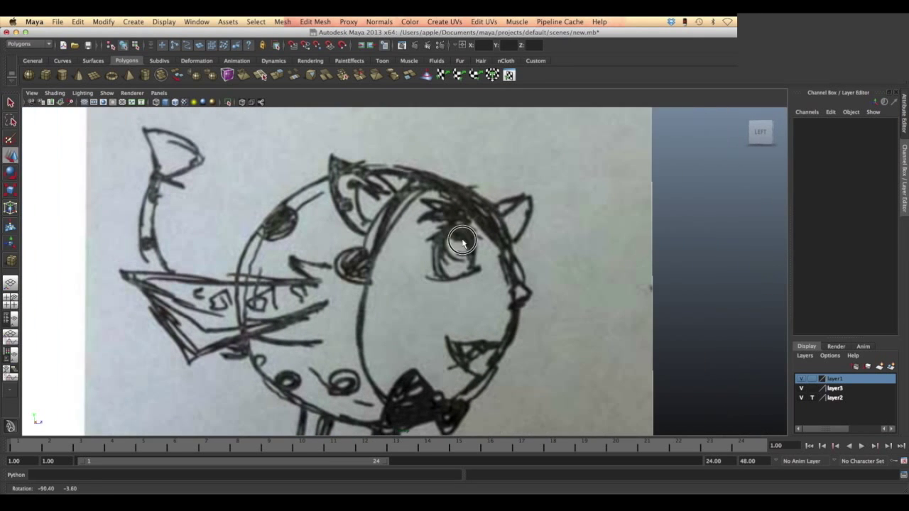
click(815, 399)
click(813, 398)
click(813, 399)
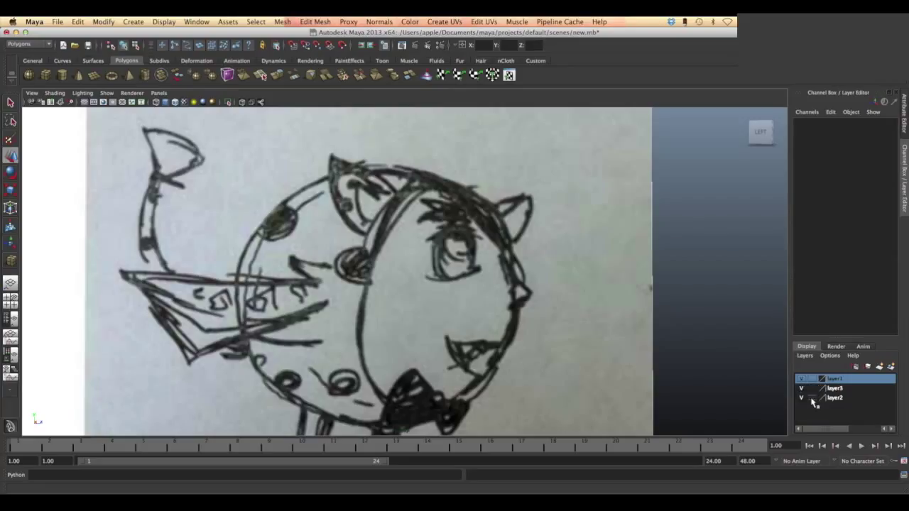